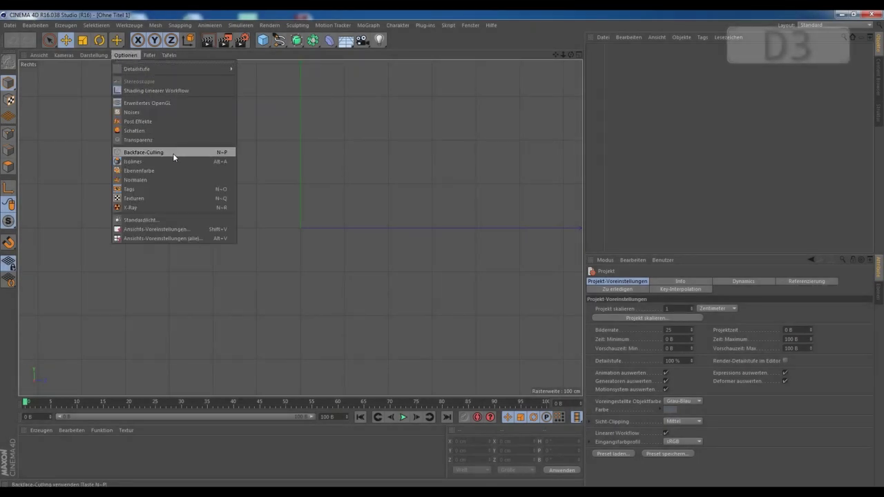
Enable backface culling and load the orca reference image into the side view.
{"action": "left_click", "coordinate": [156, 229]}
{"action": "left_click", "coordinate": [737, 279]}
{"action": "left_click", "coordinate": [714, 280]}
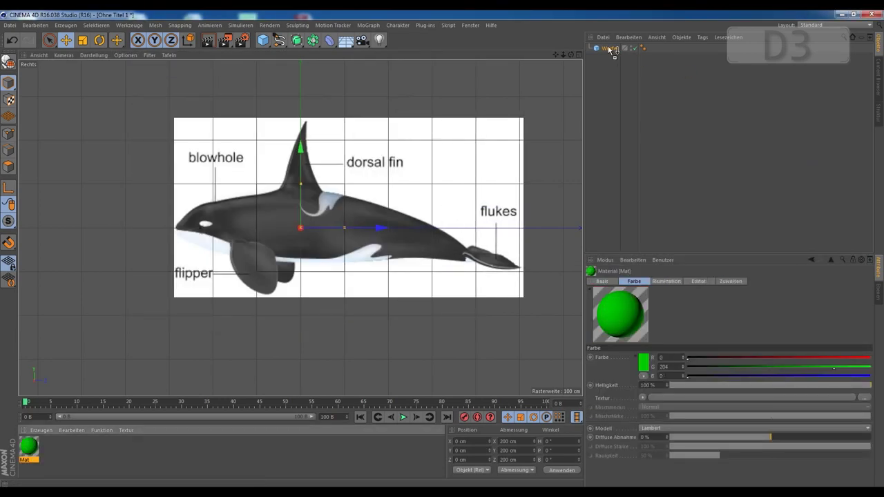
Make the cube an editable Wale polygon object and start painting selections to reshape it.
{"action": "left_click", "coordinate": [8, 62]}
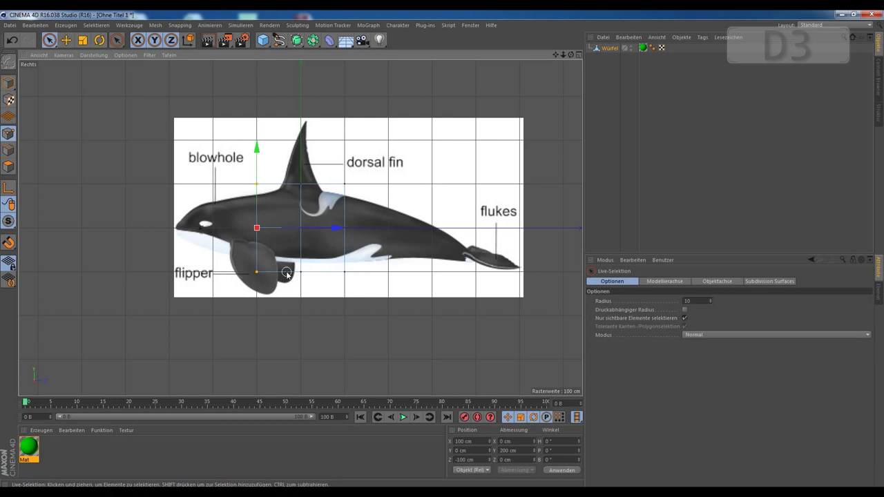
{"action": "key", "text": "space"}
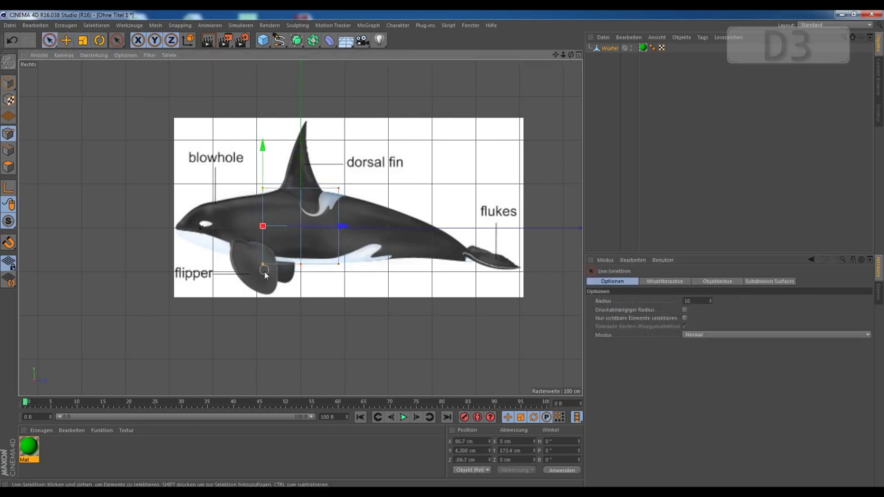
{"action": "scroll", "coordinate": [256, 225], "scroll_direction": "up", "scroll_amount": 4}
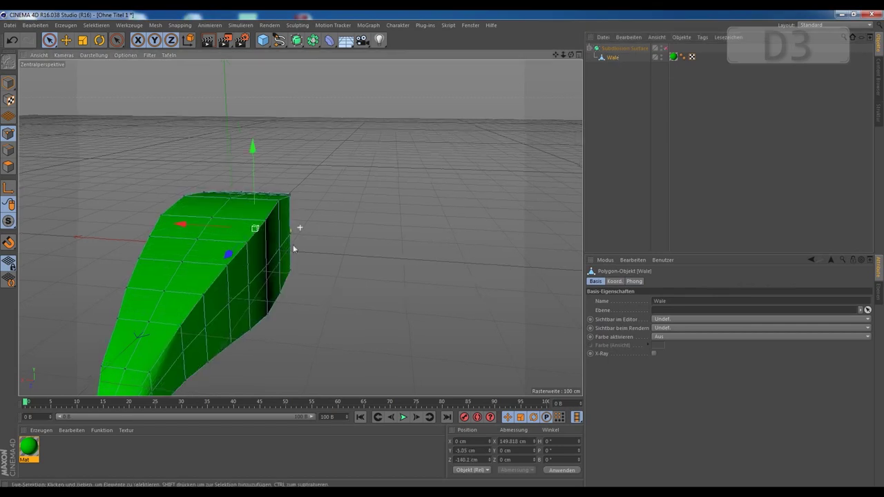
Extrude the head edges to pull out the orca's open mouth.
{"action": "key", "text": "e"}
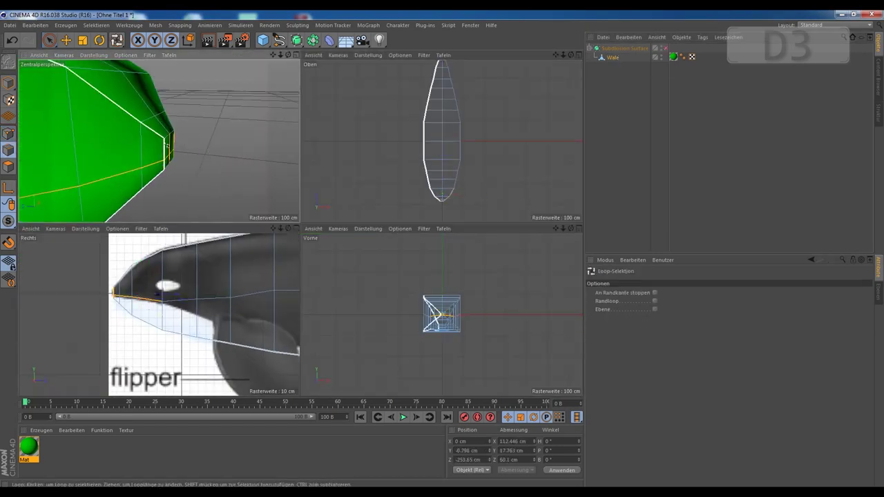
{"action": "right_click", "coordinate": [160, 166]}
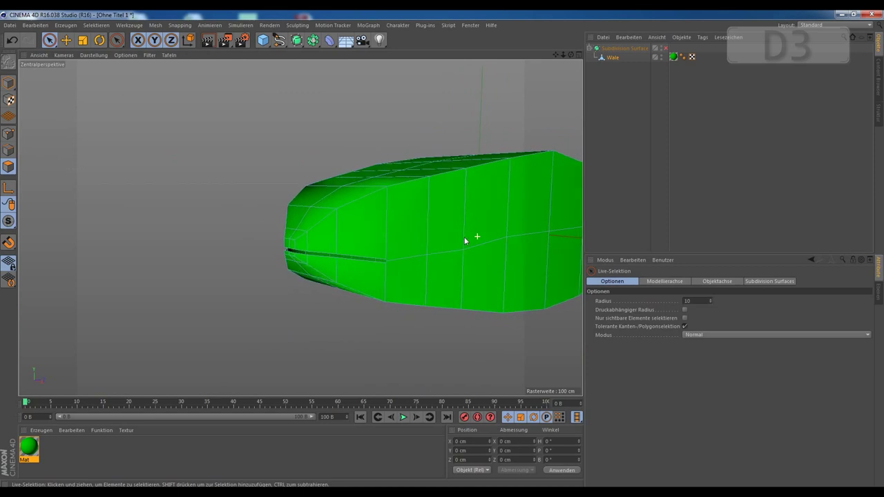
{"action": "left_click_drag", "start_coordinate": [465, 240], "coordinate": [345, 305], "text": "alt"}
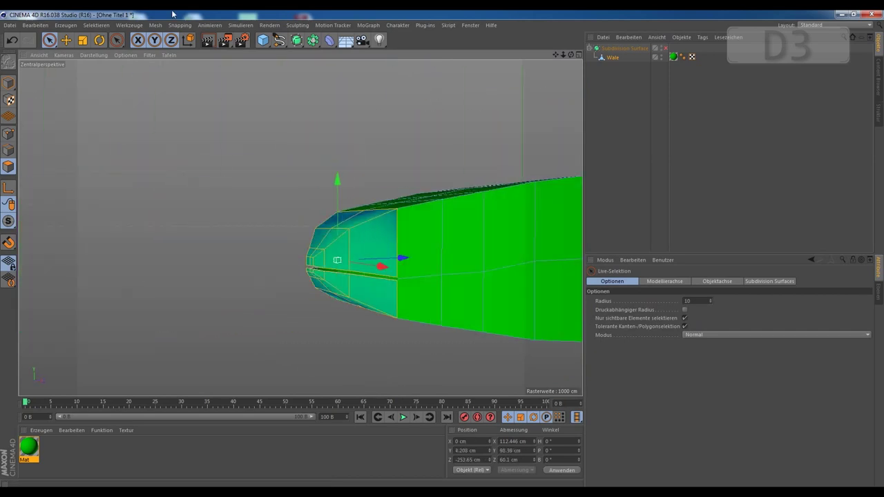
Hide the selected polygons and extrude the pectoral flippers and tail flukes.
{"action": "left_click", "coordinate": [96, 25]}
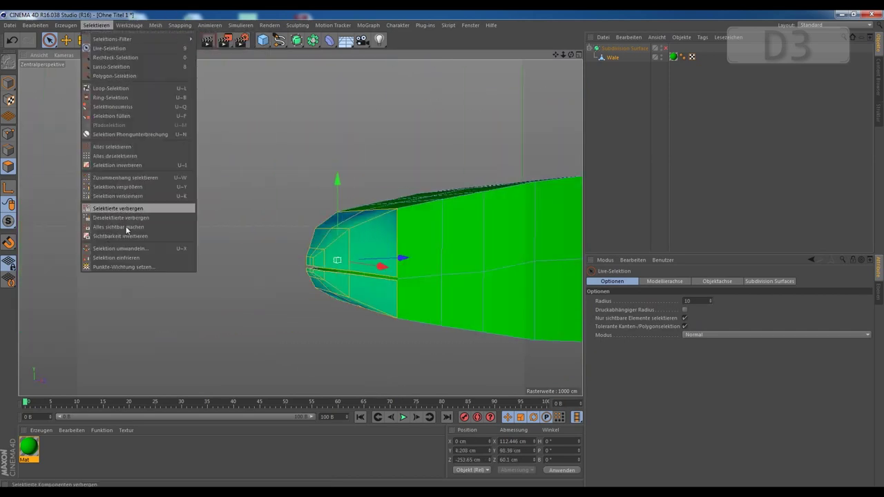
{"action": "left_click", "coordinate": [145, 209]}
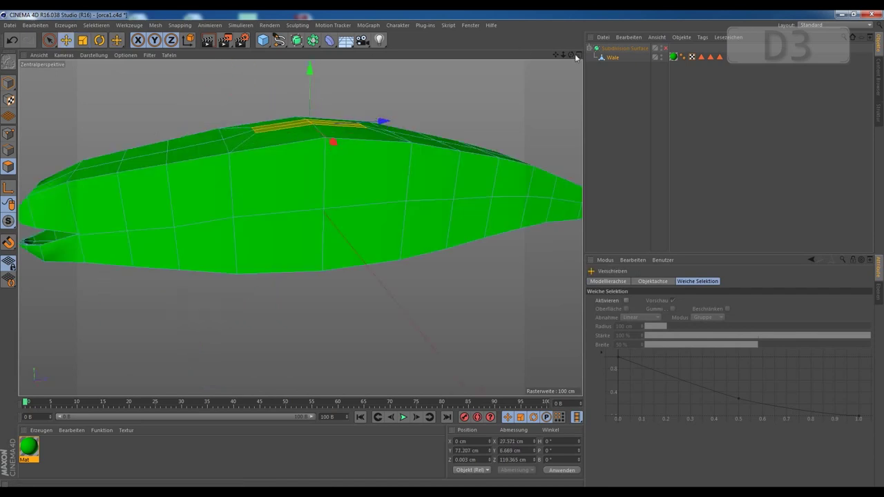
{"action": "key", "text": "d"}
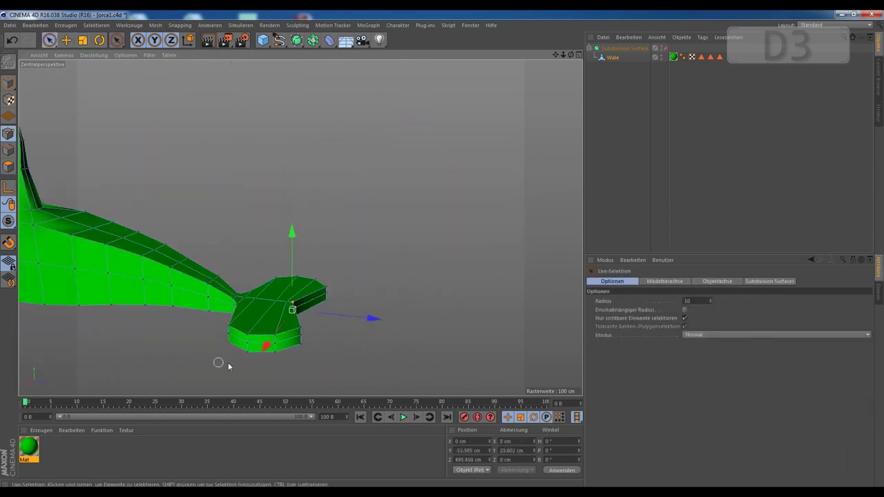
{"action": "mouse_move", "coordinate": [298, 233]}
{"action": "left_mouse_down", "text": "alt"}
{"action": "mouse_move", "coordinate": [253, 310]}
{"action": "mouse_move", "coordinate": [272, 322]}
{"action": "mouse_move", "coordinate": [280, 267]}
{"action": "left_mouse_up", "text": "alt"}
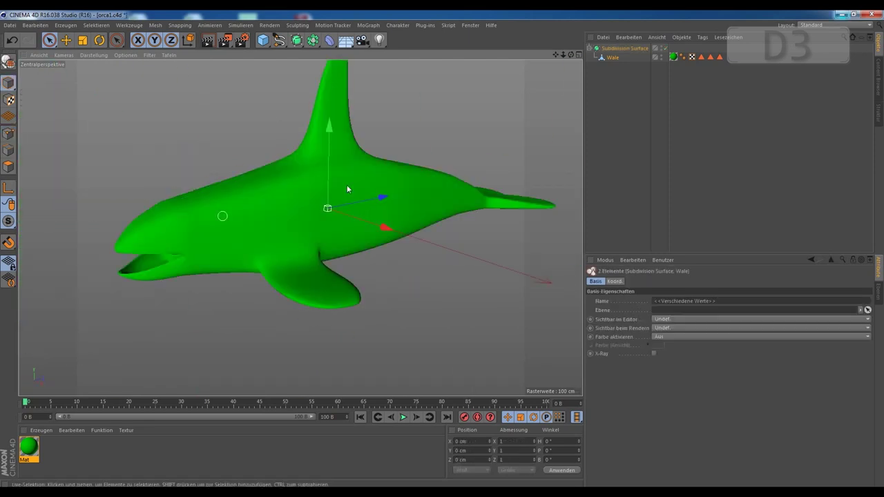
Inset and extrude the head detail, then shorten the Zunge tongue and shrink its front to about 84%.
{"action": "key", "text": "i"}
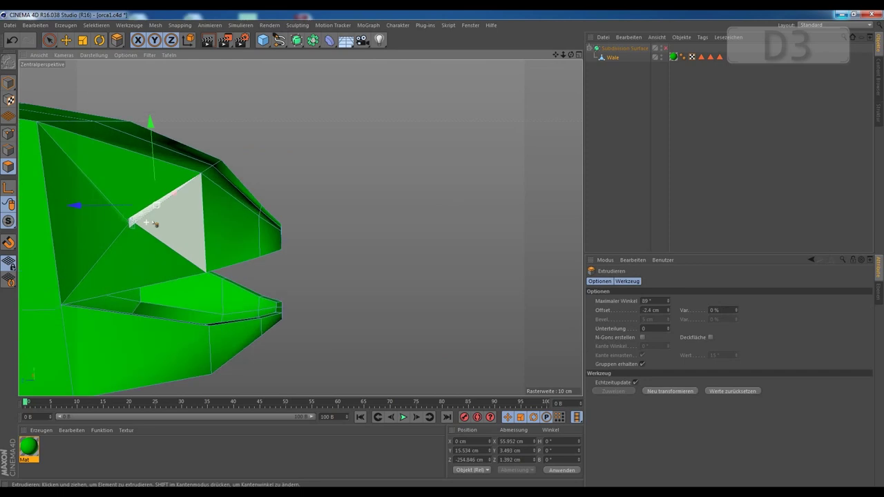
{"action": "key", "text": "d"}
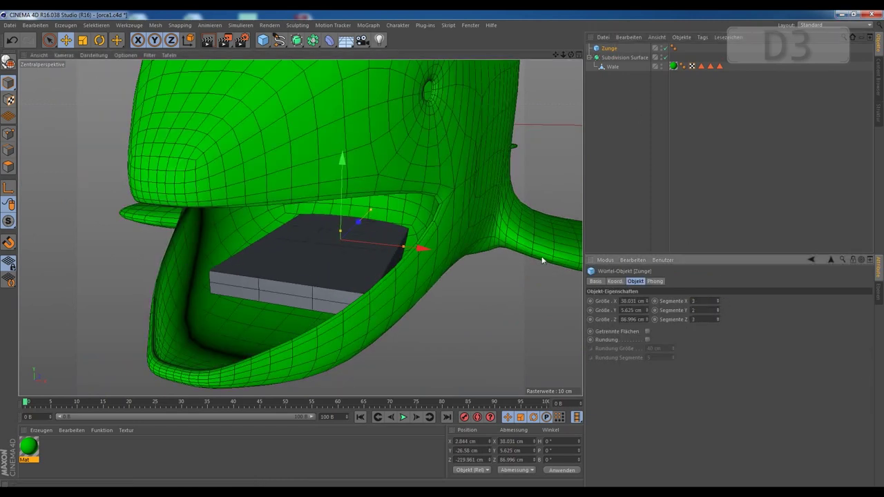
{"action": "left_click_drag", "start_coordinate": [358, 221], "coordinate": [338, 242]}
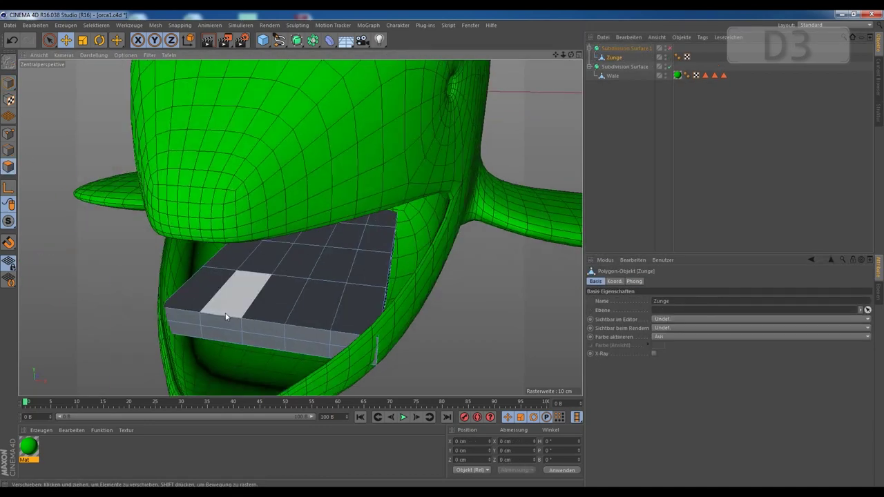
{"action": "left_click", "coordinate": [226, 317]}
{"action": "key", "text": "t"}
{"action": "left_click_drag", "start_coordinate": [332, 321], "coordinate": [345, 321]}
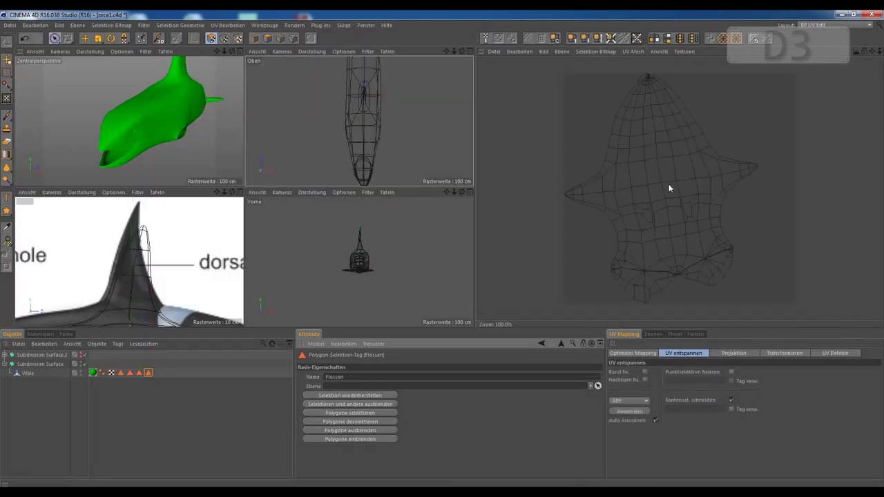
Select and move the whole UV mesh, then unfold the orca's UVs automatically.
{"action": "key", "text": "ctrl+a"}
{"action": "key", "text": "e"}
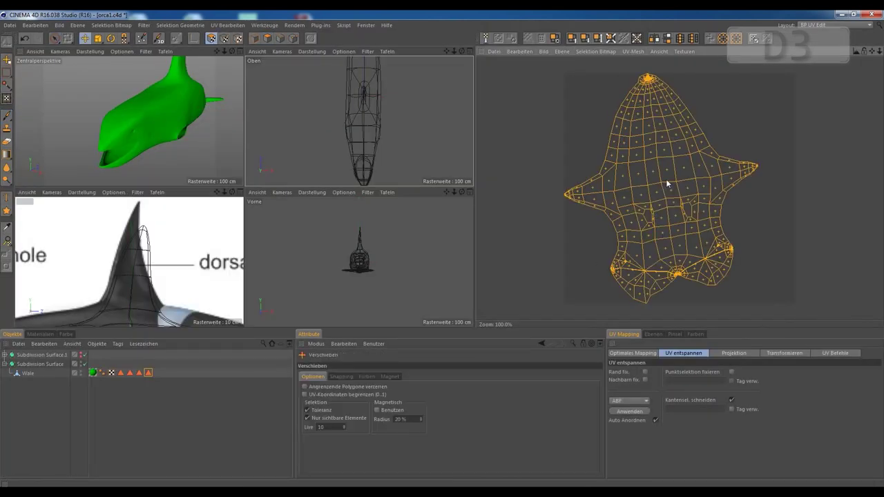
{"action": "left_click", "coordinate": [147, 373]}
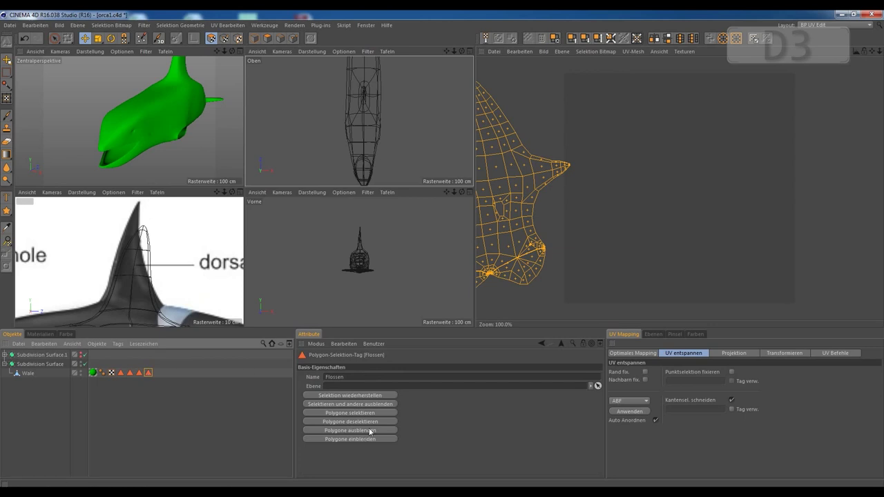
{"action": "left_click", "coordinate": [829, 215]}
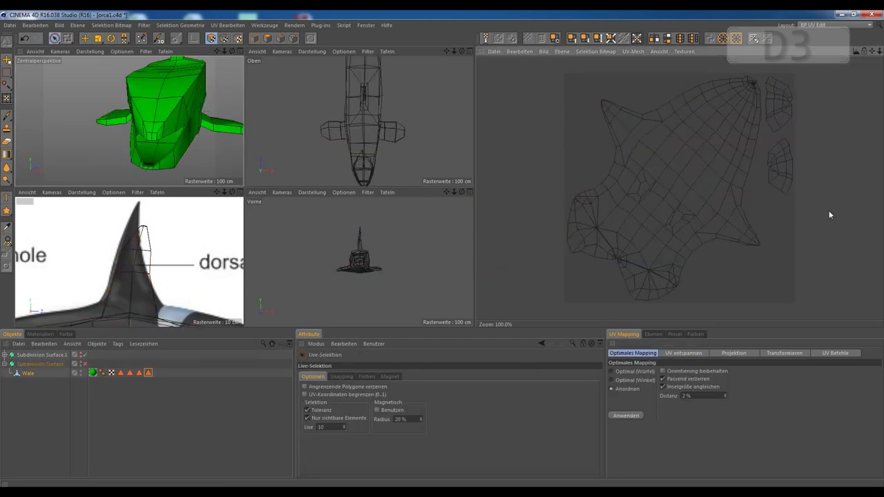
Turn the orca's smoothing back on and review the painted white belly and eye markings.
{"action": "left_click", "coordinate": [31, 365]}
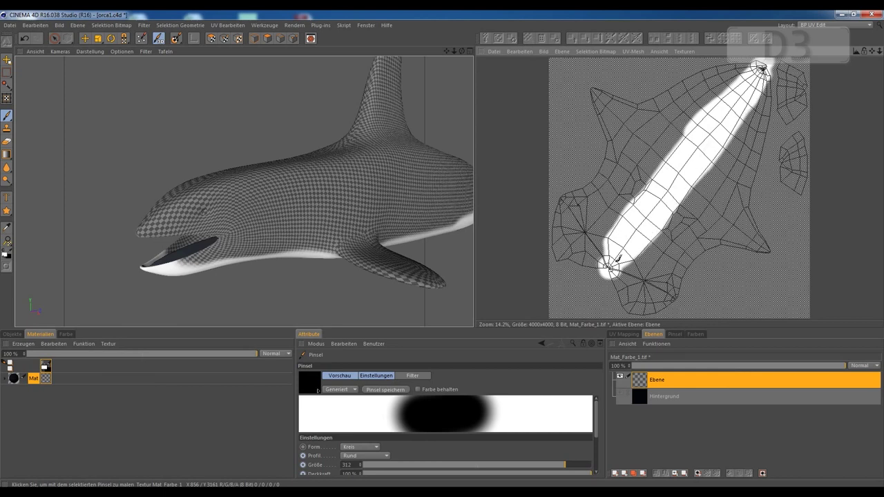
{"action": "scroll", "coordinate": [461, 470], "scroll_direction": "down", "scroll_amount": 3}
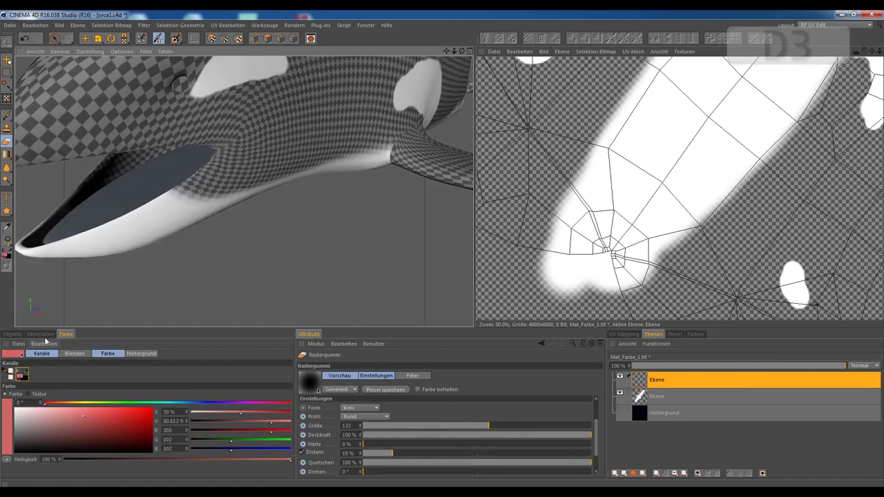
{"action": "scroll", "coordinate": [640, 239], "scroll_direction": "up", "scroll_amount": 2}
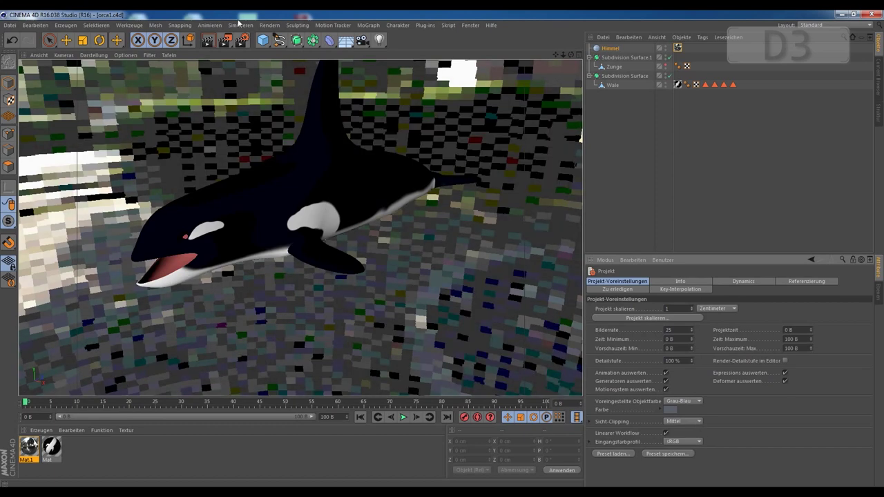
Open the Mat material for editing and render a preview of the textured orca.
{"action": "double_click", "coordinate": [51, 448]}
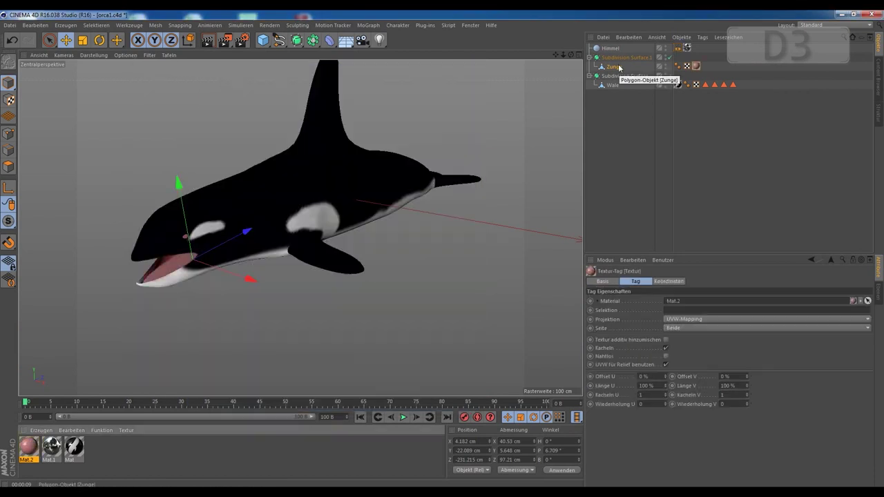
{"action": "left_click", "coordinate": [213, 40]}
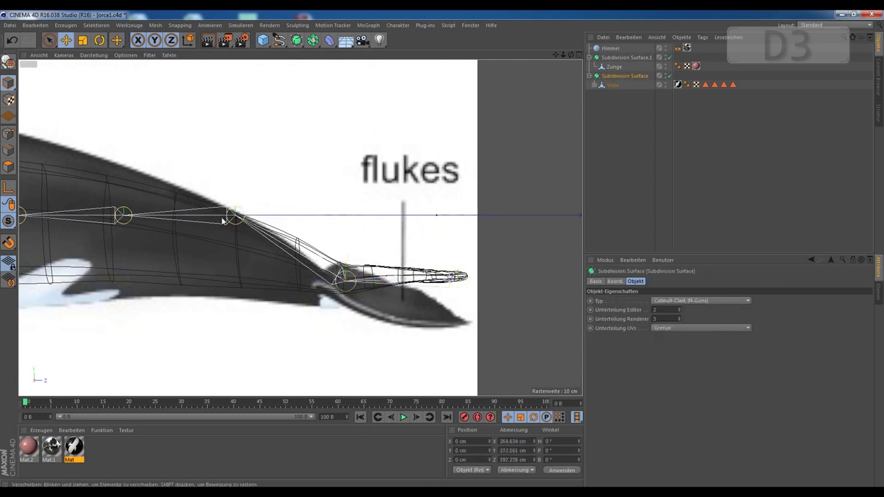
Select a skeleton joint and test the head's IK by moving the circle target.
{"action": "left_click", "coordinate": [371, 204]}
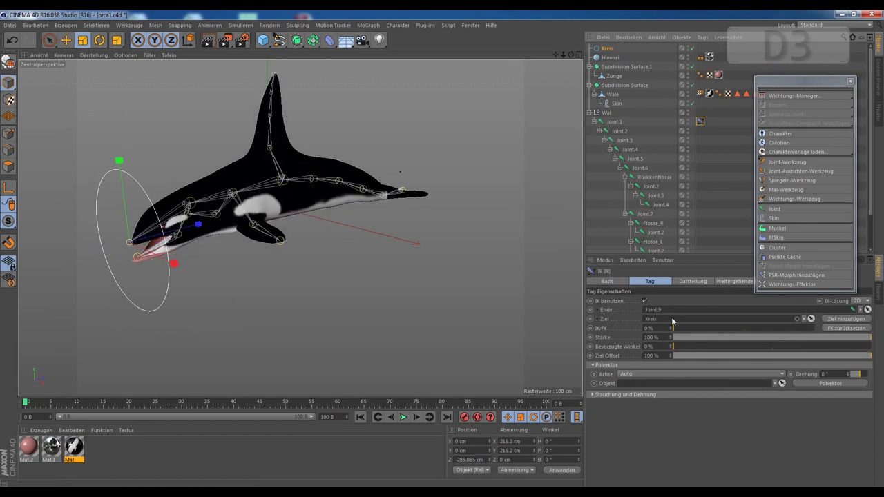
{"action": "left_click_drag", "start_coordinate": [196, 235], "coordinate": [199, 236]}
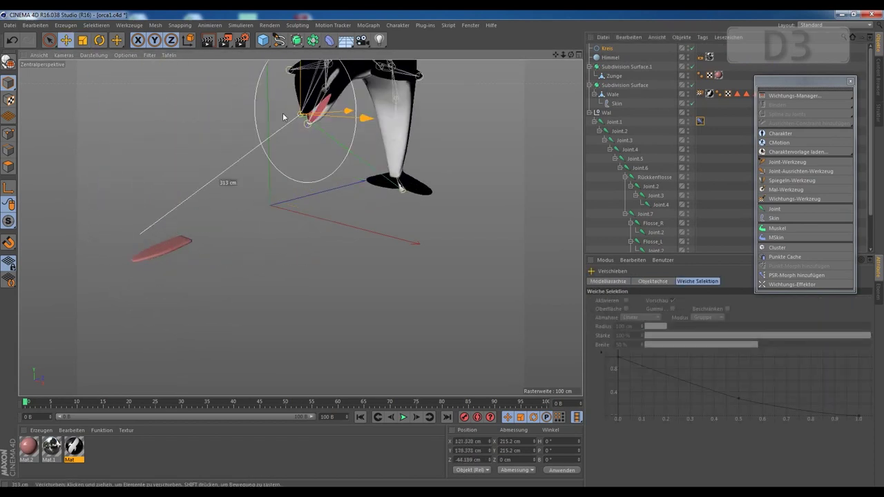
{"action": "left_click", "coordinate": [606, 48]}
Parent the tongue's Subdivision Surface under the head joint and hide the joints in the viewport.
{"action": "left_click_drag", "start_coordinate": [615, 70], "coordinate": [657, 252]}
{"action": "left_click_drag", "start_coordinate": [653, 213], "coordinate": [653, 215]}
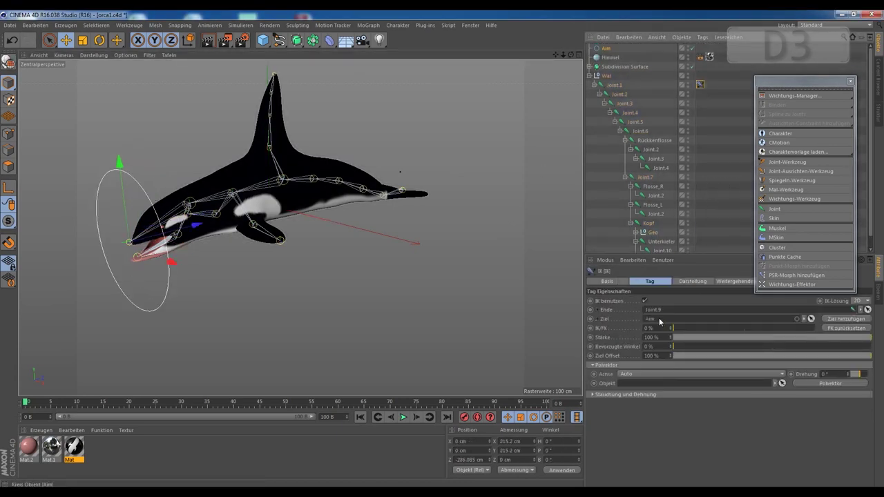
{"action": "scroll", "coordinate": [507, 239], "scroll_direction": "up", "scroll_amount": 5}
{"action": "left_click", "coordinate": [149, 55]}
{"action": "left_click", "coordinate": [172, 228]}
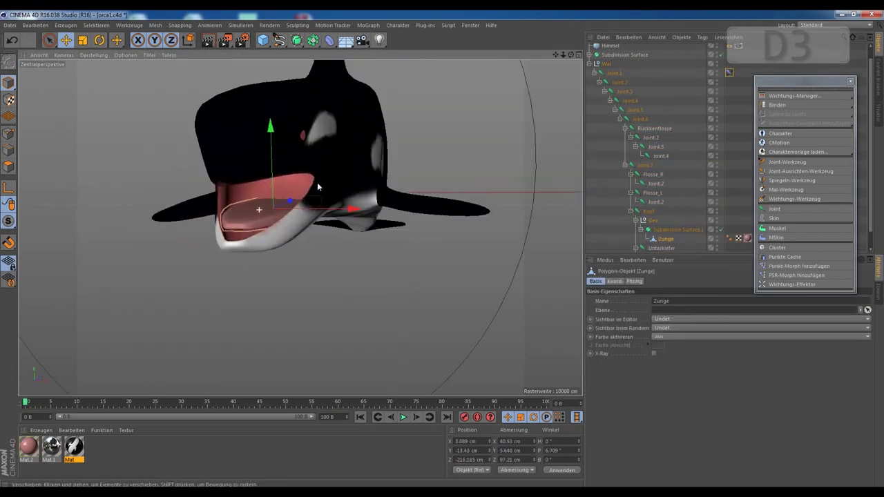
Rotate the Zunge tongue inside the open mouth and set up its Pose Morph tag.
{"action": "left_click_drag", "start_coordinate": [345, 207], "coordinate": [292, 194], "text": "alt"}
{"action": "left_click", "coordinate": [292, 193]}
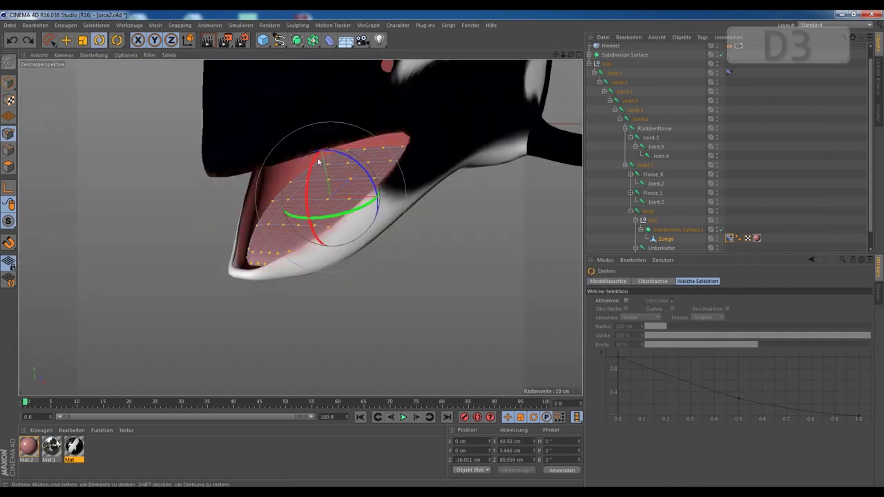
{"action": "left_click_drag", "start_coordinate": [318, 161], "coordinate": [272, 171]}
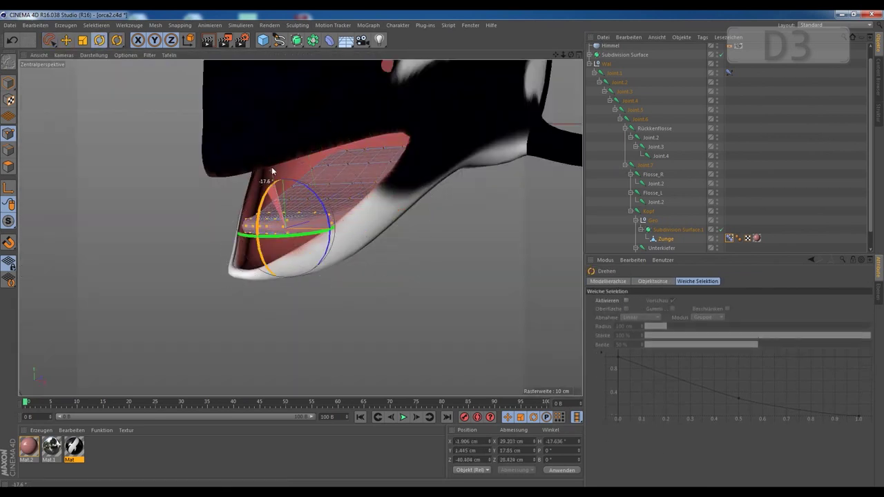
{"action": "left_click", "coordinate": [729, 237]}
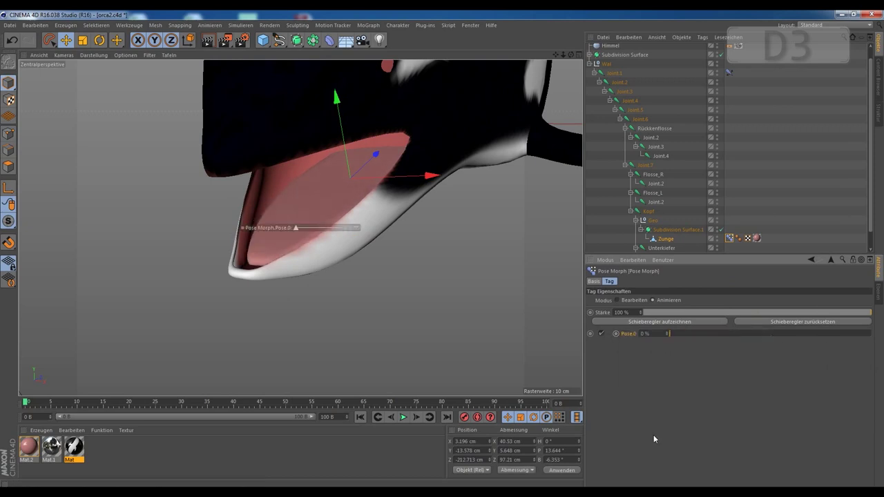
{"action": "left_click_drag", "start_coordinate": [386, 207], "coordinate": [442, 125], "text": "alt"}
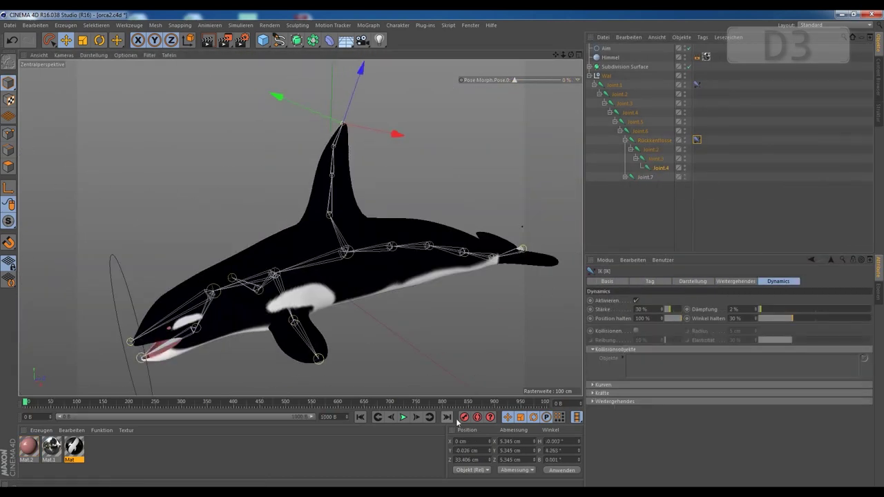
Play the animation and drag the Aim target to test the orca following it.
{"action": "left_click", "coordinate": [403, 417]}
{"action": "left_click_drag", "start_coordinate": [117, 314], "coordinate": [262, 319]}
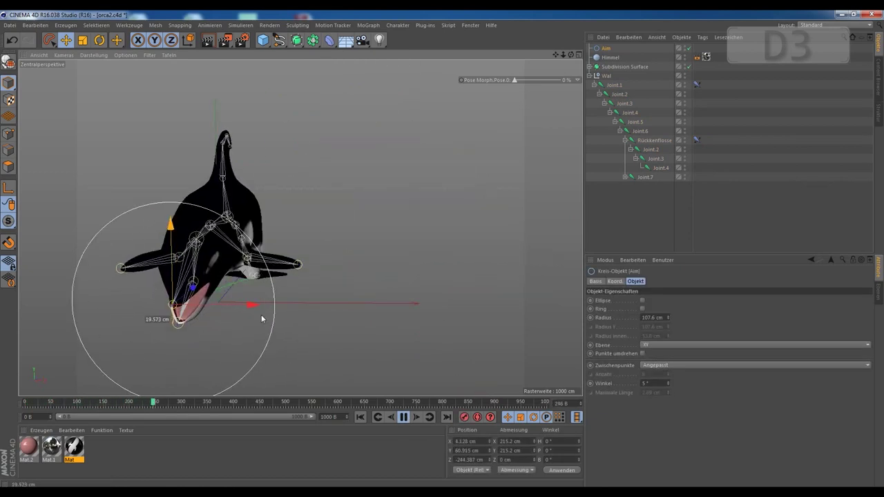
{"action": "left_click", "coordinate": [403, 416]}
Lower the IK dynamics angle hold to 39% and drag Aim during playback so the body trails.
{"action": "left_click", "coordinate": [696, 139]}
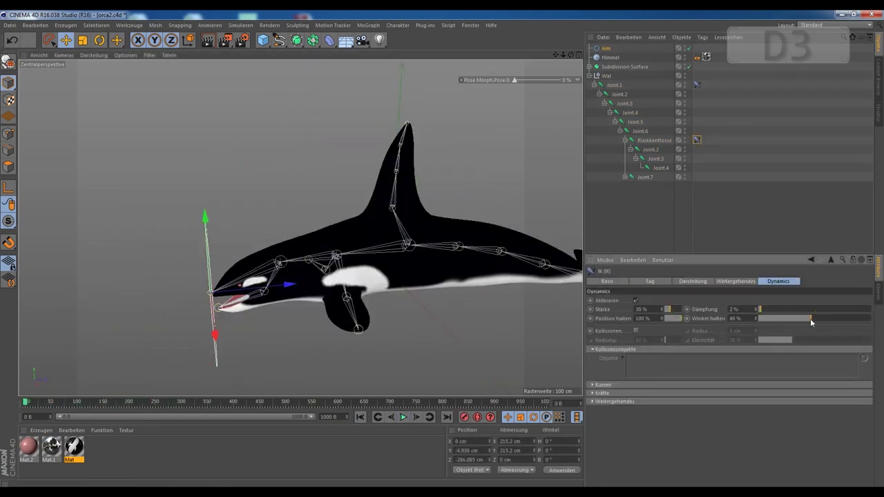
{"action": "left_click", "coordinate": [403, 417]}
{"action": "left_click_drag", "start_coordinate": [815, 318], "coordinate": [802, 319]}
{"action": "left_click_drag", "start_coordinate": [214, 303], "coordinate": [285, 308]}
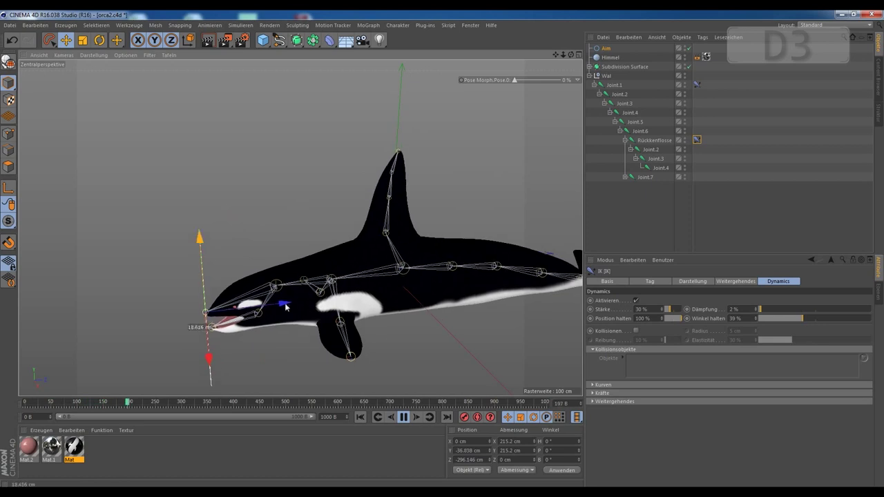
{"action": "left_click_drag", "start_coordinate": [179, 317], "coordinate": [211, 299]}
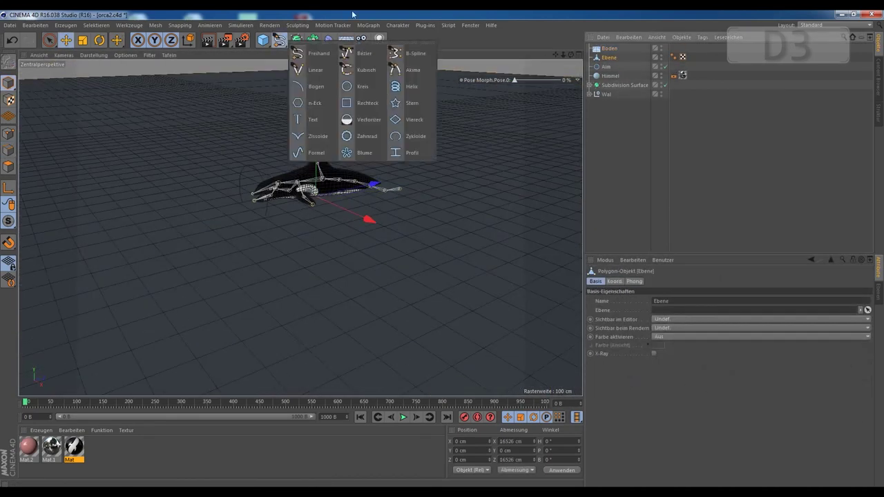
Add a Displacer deformer with a Noise shader to the ocean plane.
{"action": "left_click", "coordinate": [329, 40]}
{"action": "left_click", "coordinate": [366, 148]}
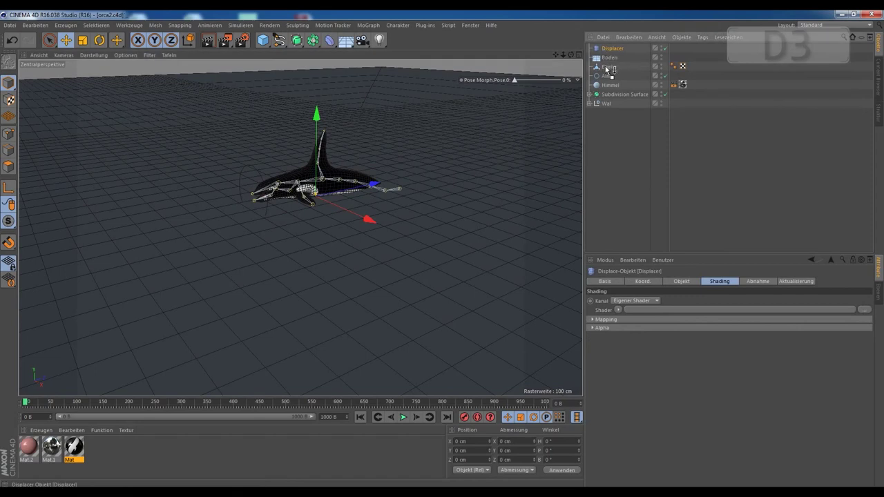
{"action": "left_click", "coordinate": [627, 193]}
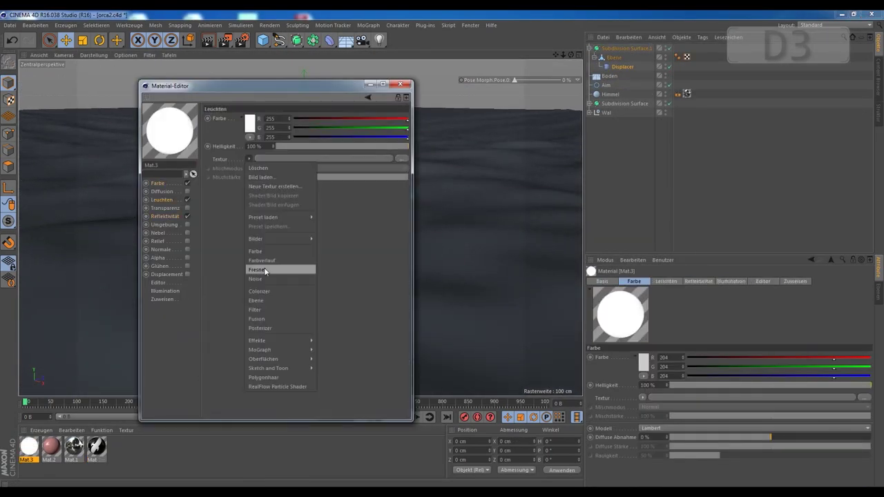
Set the water material's colour to dark blue 68/99/106.
{"action": "left_click", "coordinate": [157, 183]}
{"action": "left_click", "coordinate": [254, 178]}
{"action": "left_click", "coordinate": [241, 168]}
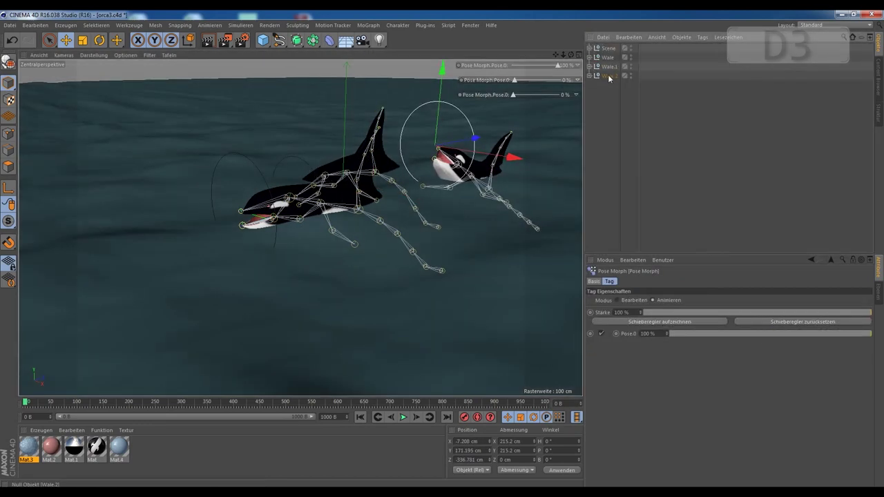
Duplicate an orca to the upper left and confirm the After Effects precomposition.
{"action": "left_click_drag", "start_coordinate": [279, 255], "coordinate": [174, 169], "text": "ctrl"}
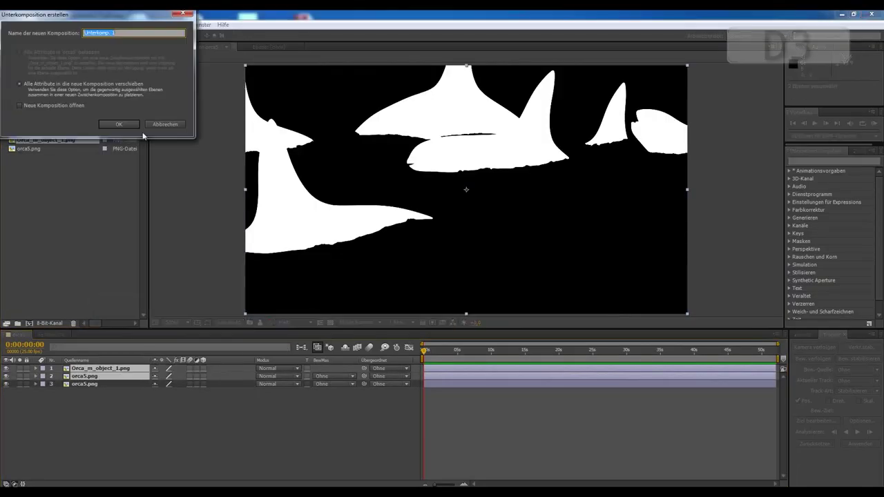
{"action": "left_click", "coordinate": [119, 124]}
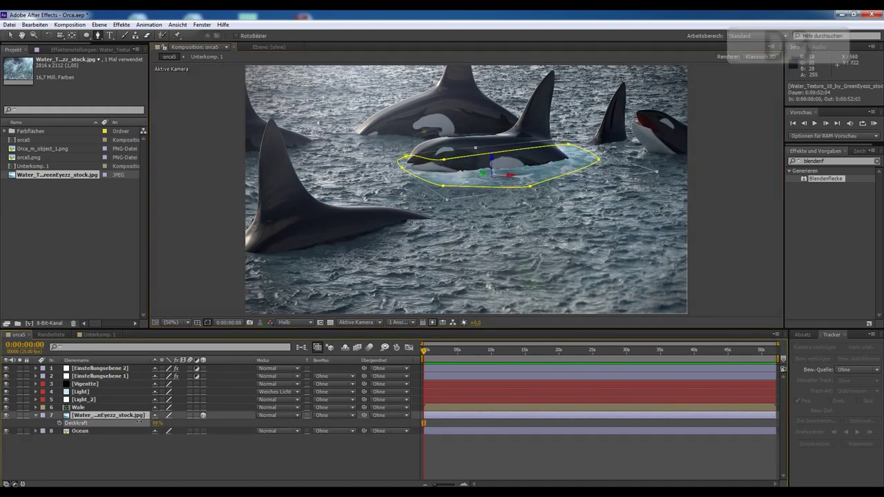
Apply Curves to the water texture layer and rotate the water splash layer to tilt it.
{"action": "left_click_drag", "start_coordinate": [126, 406], "coordinate": [114, 415]}
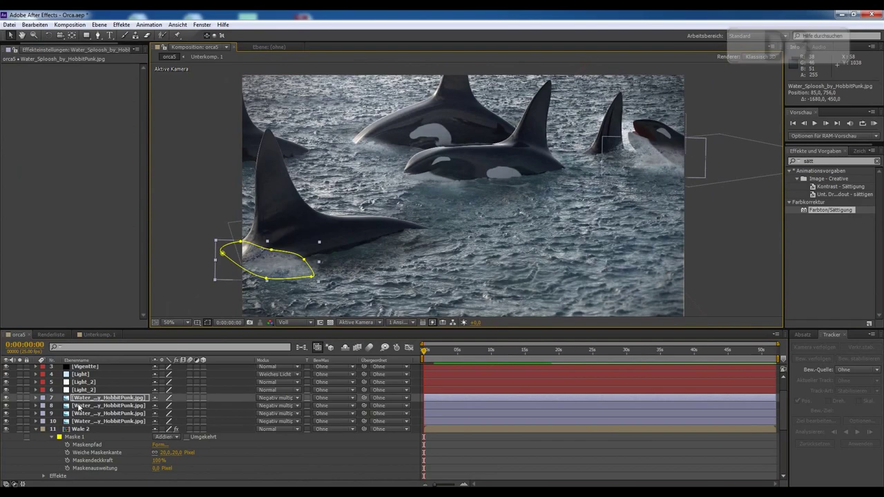
{"action": "key", "text": "r"}
{"action": "left_click_drag", "start_coordinate": [290, 269], "coordinate": [231, 259]}
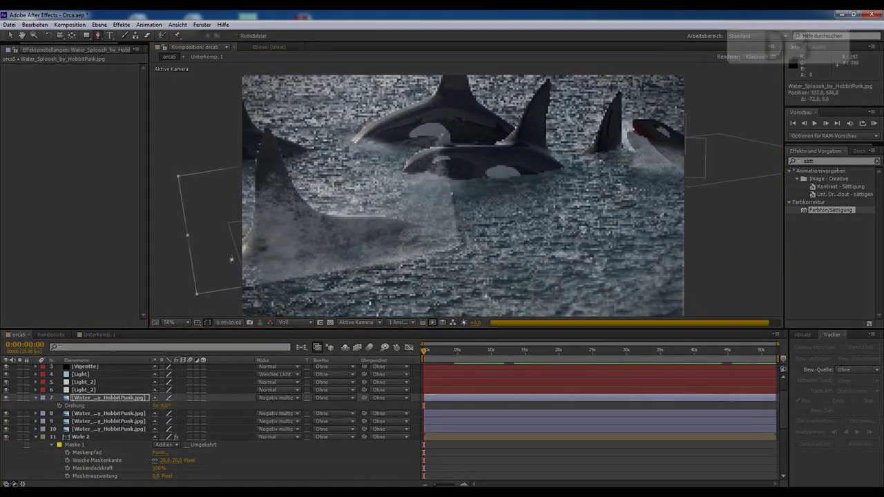